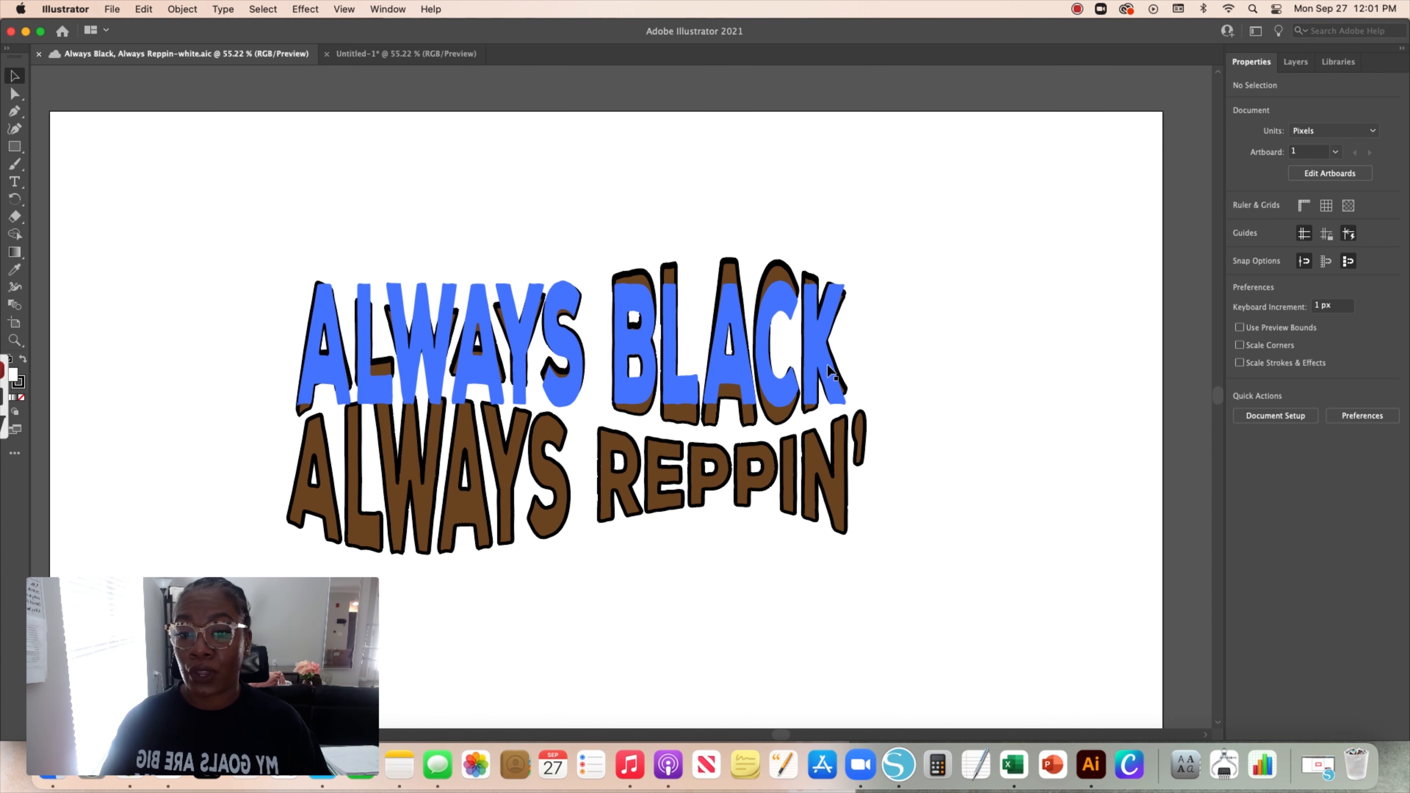
Switch to the blank Untitled-1 document and place a point text object on the artboard with the Type tool
click(406, 54)
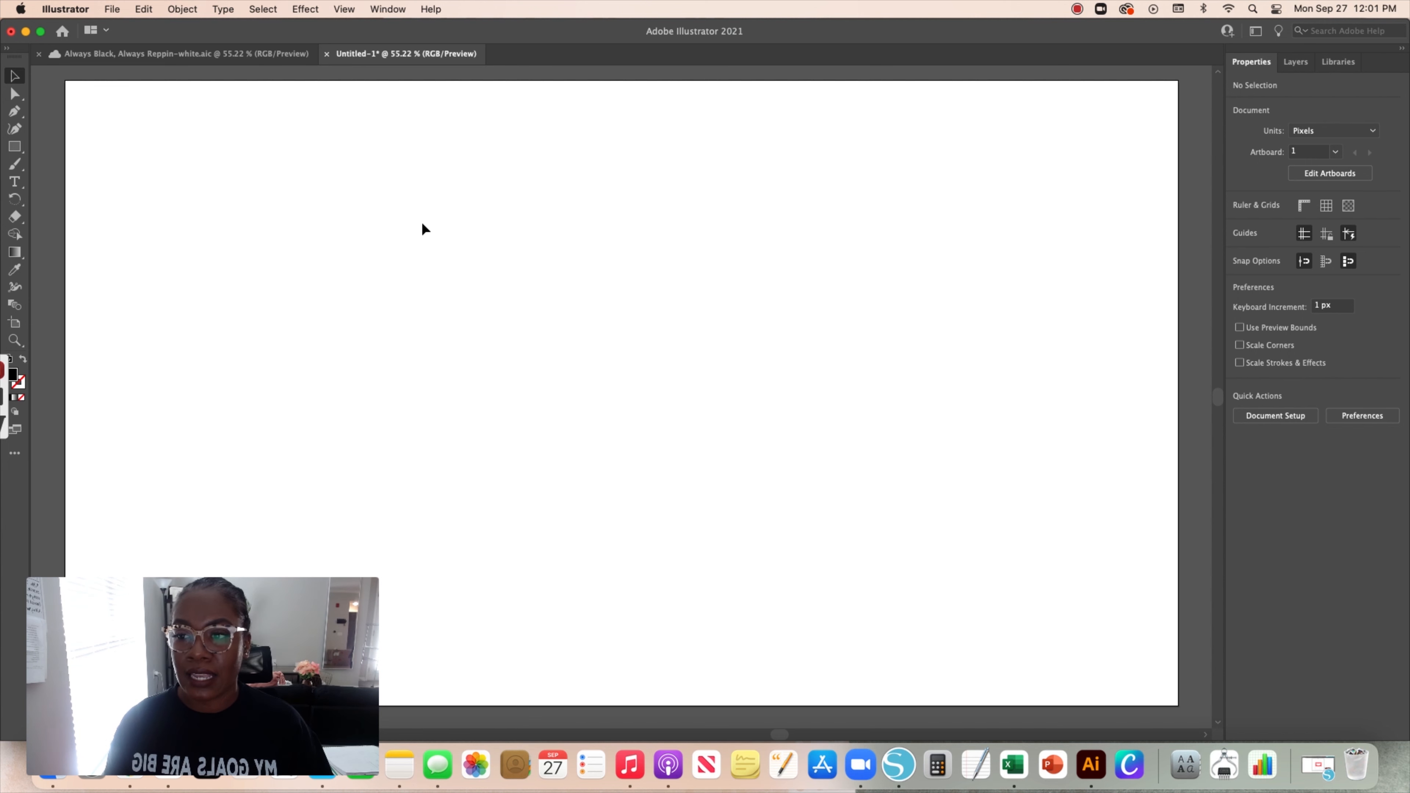
click(14, 182)
click(462, 269)
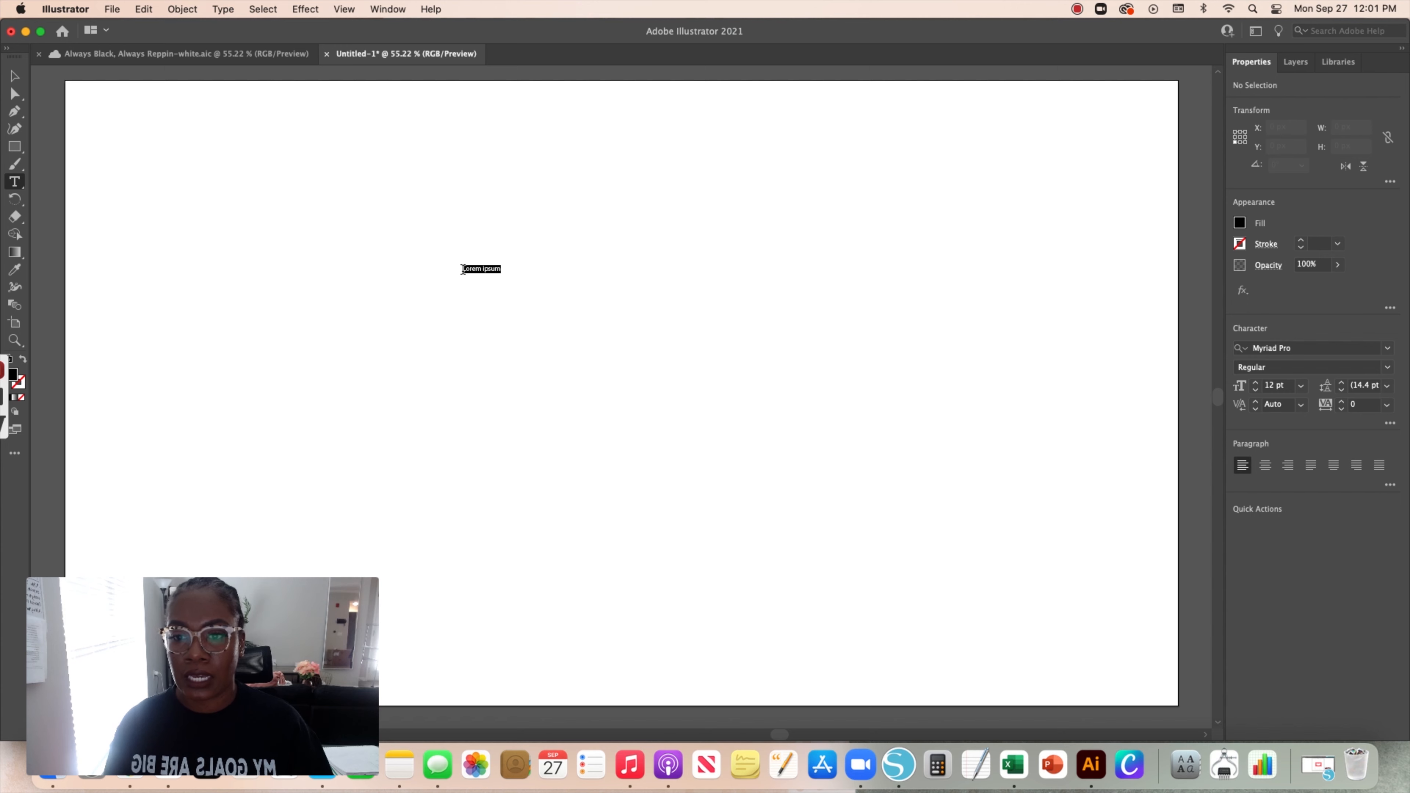
click(15, 76)
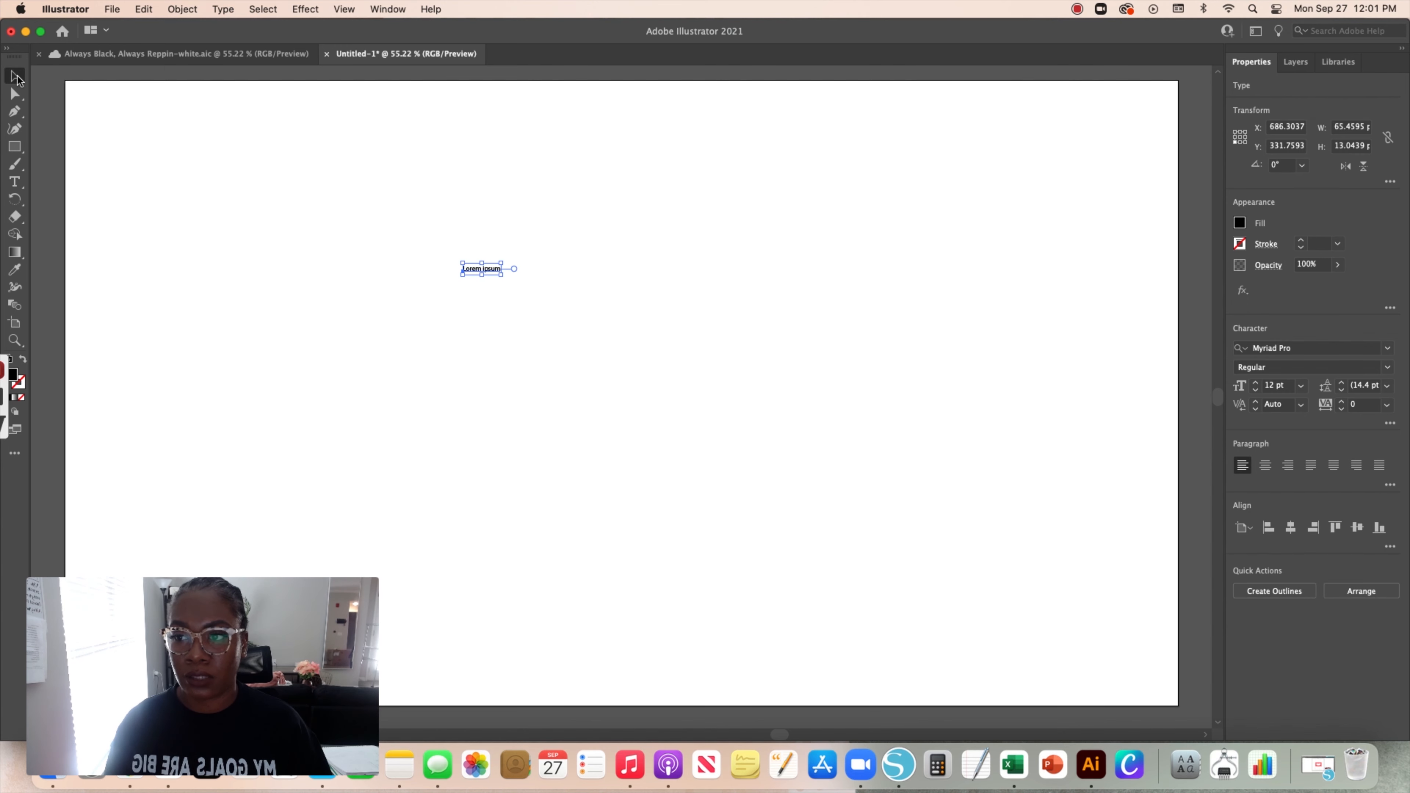
Scale the placeholder text up to about 201 pt and position it in the artboard's upper area
drag(501, 274, 754, 327)
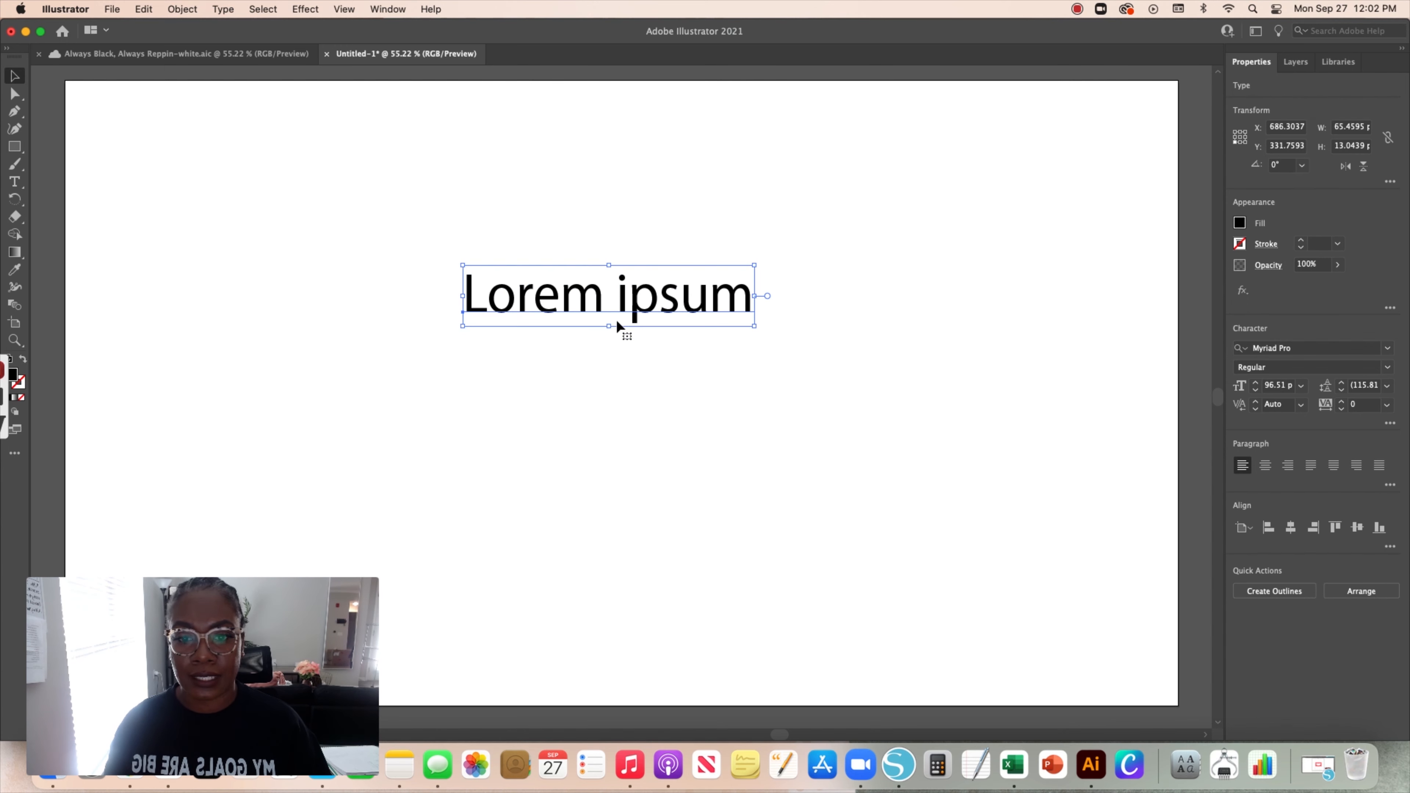
drag(617, 324, 563, 304)
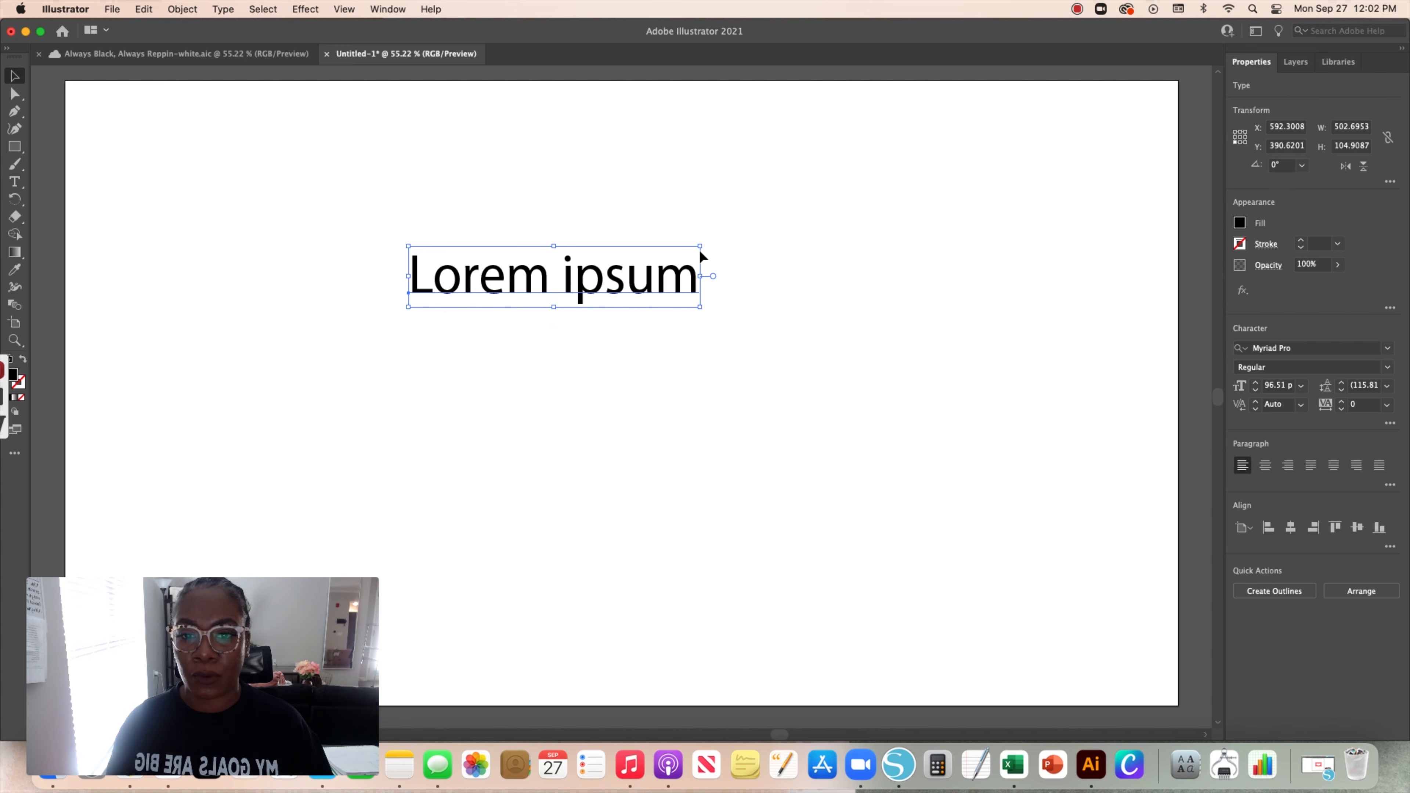
drag(700, 246, 897, 183)
drag(677, 269, 625, 298)
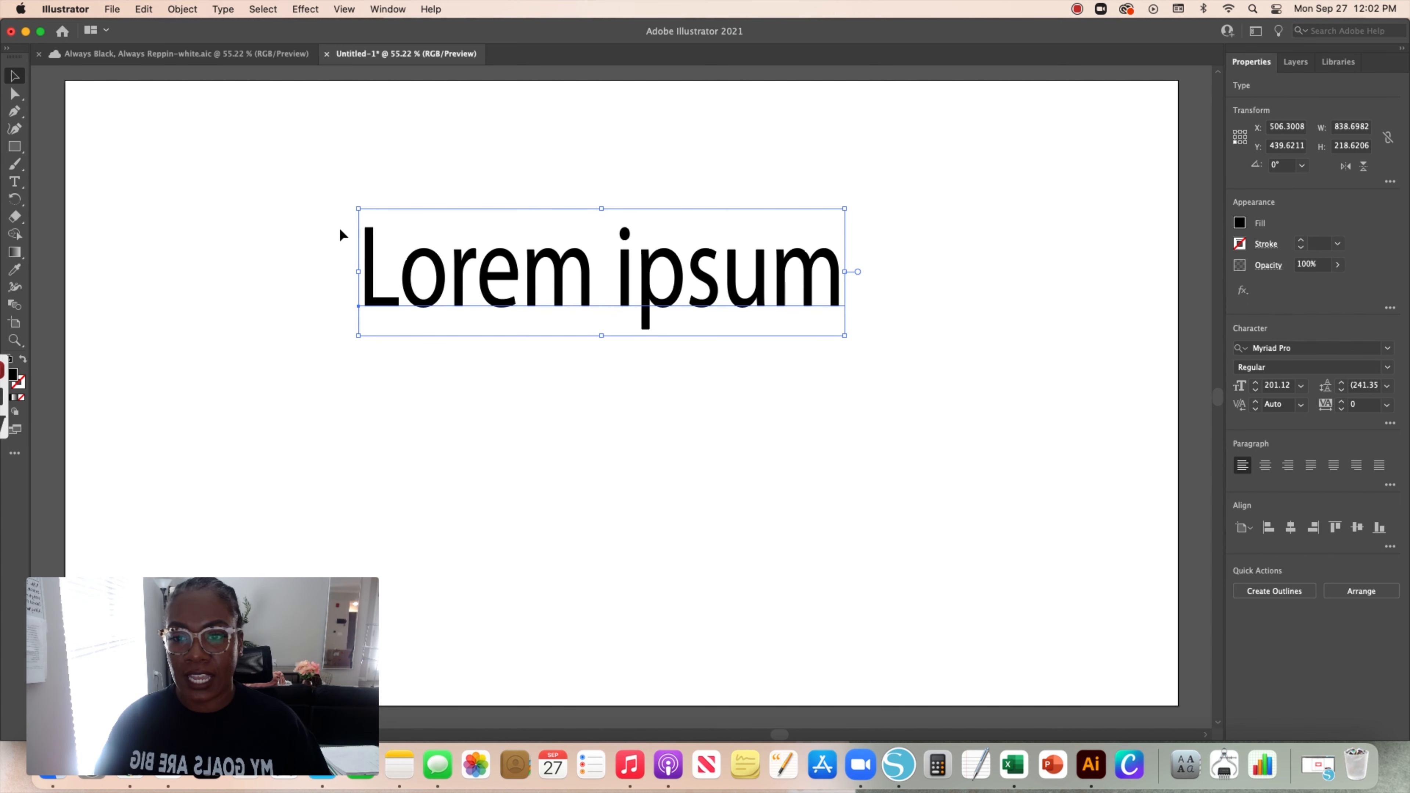
Replace the placeholder text with BOSS
double_click(549, 275)
key(super+a)
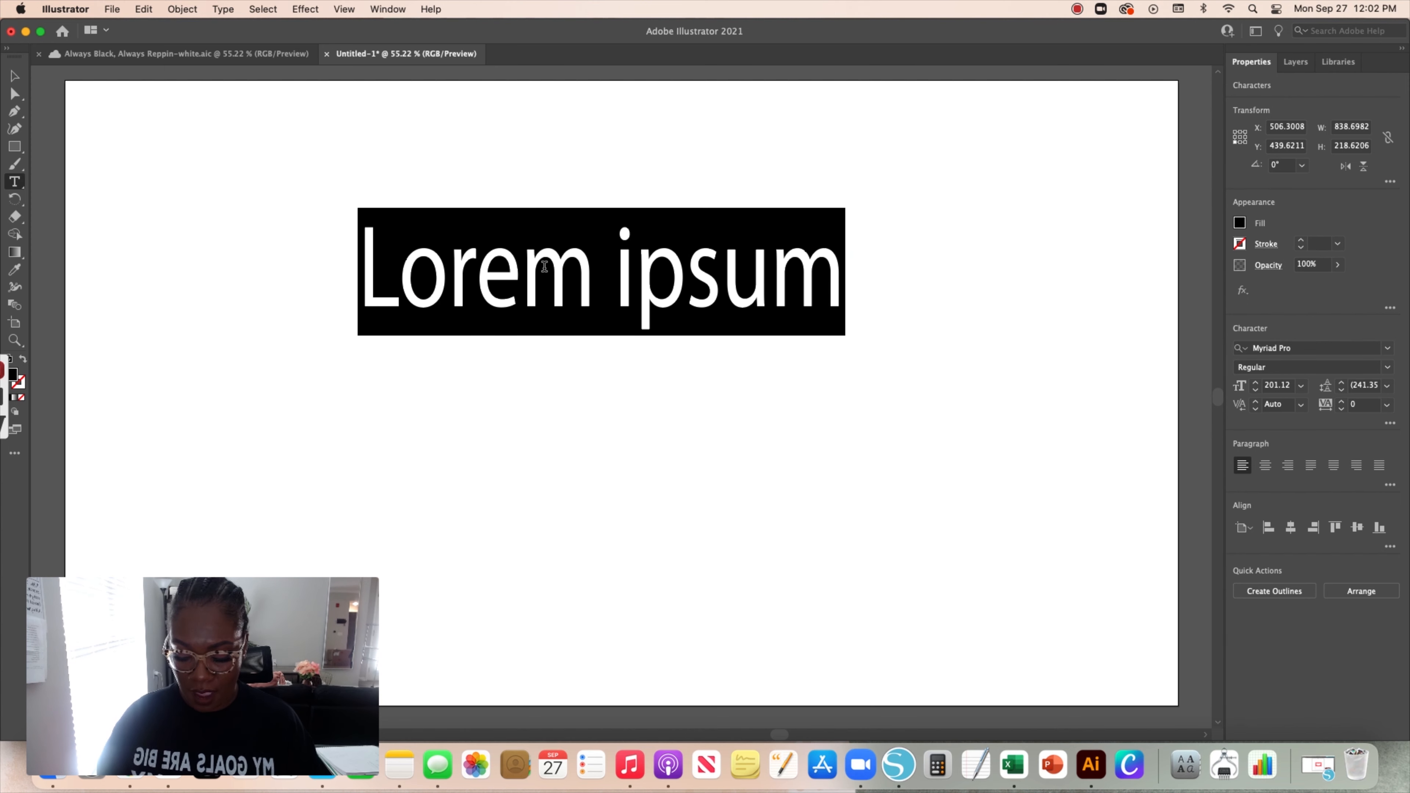
text(BO)
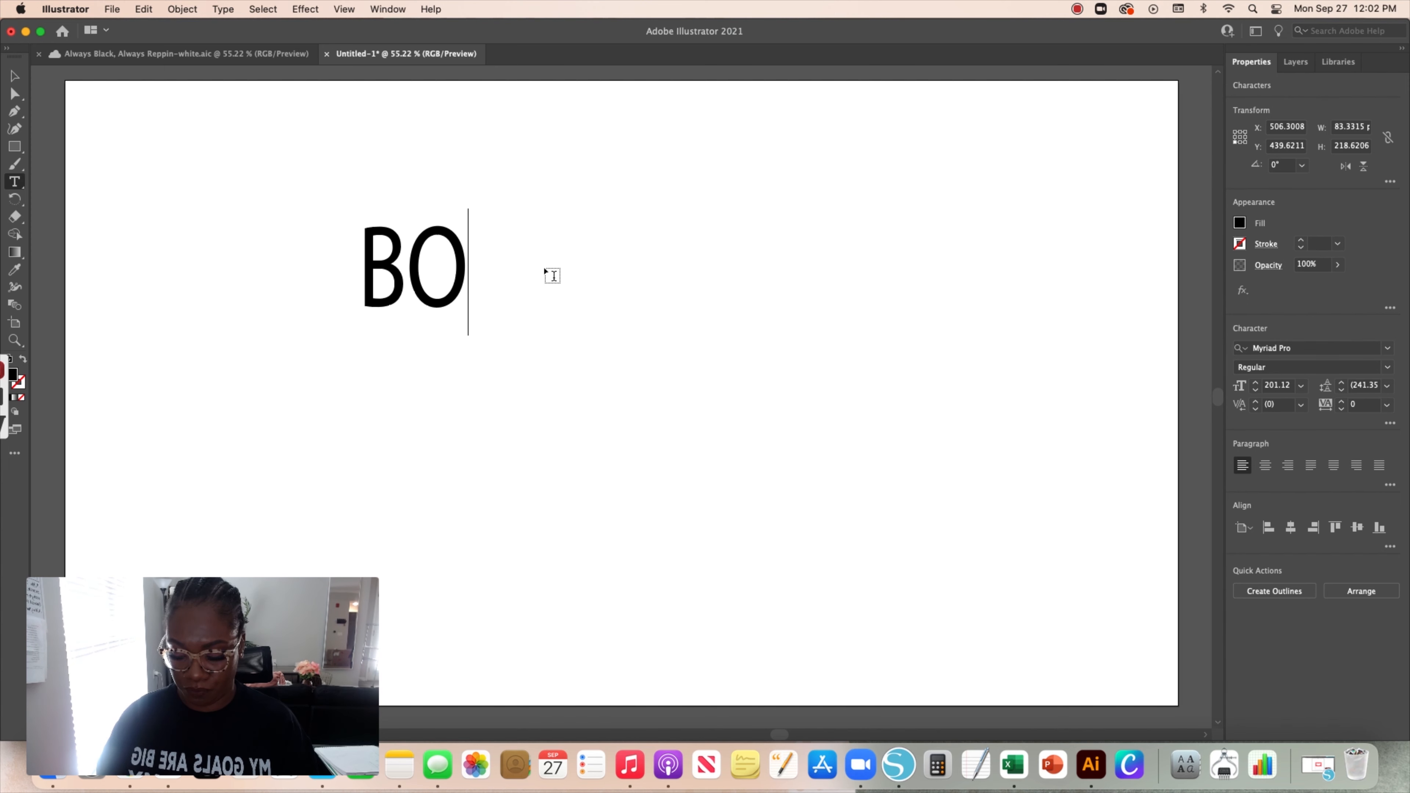
text(SS)
Scale the BOSS text object up to about 279 pt
click(15, 76)
drag(555, 327, 777, 369)
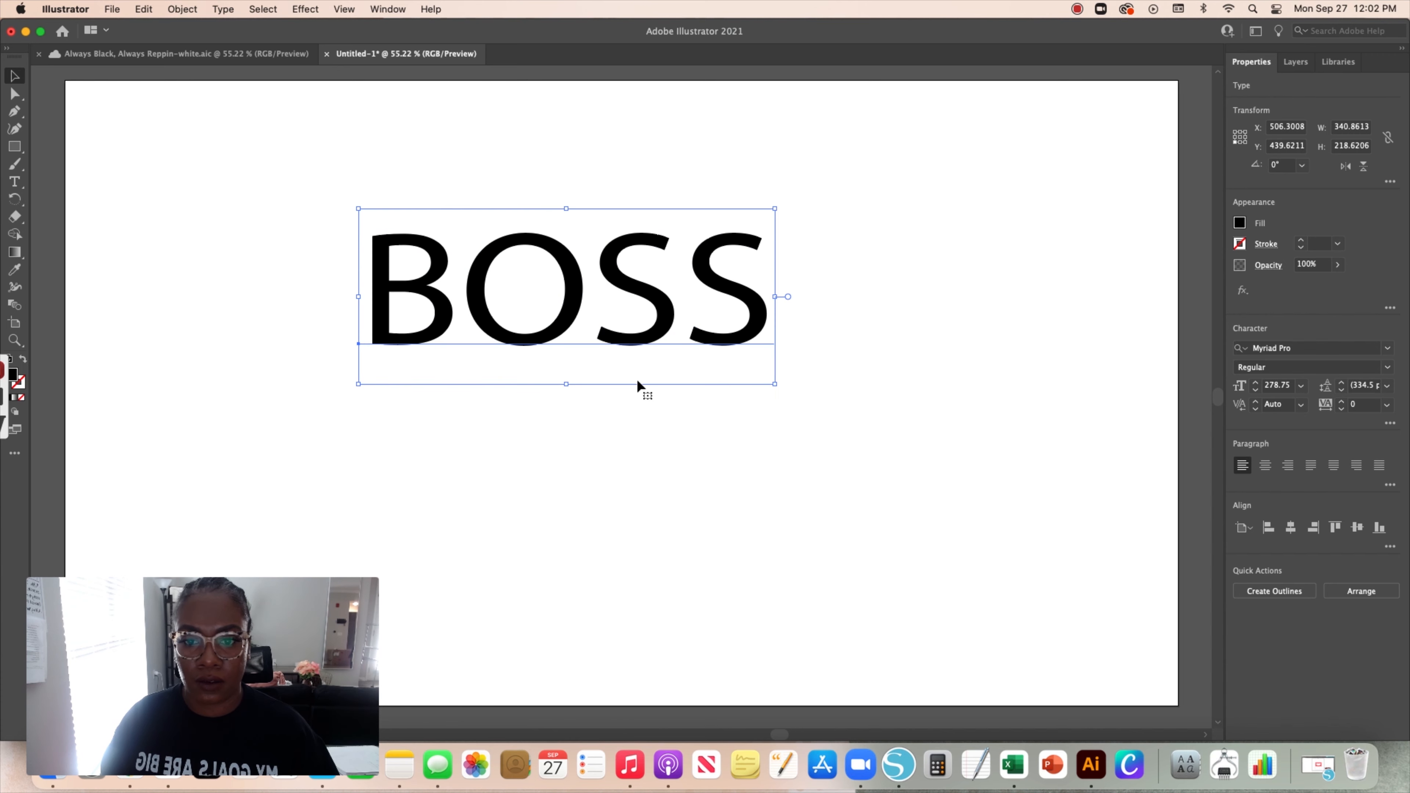
click(639, 388)
Duplicate the BOSS text and place the copy directly beneath the original
click(580, 315)
key(super+c)
key(super+v)
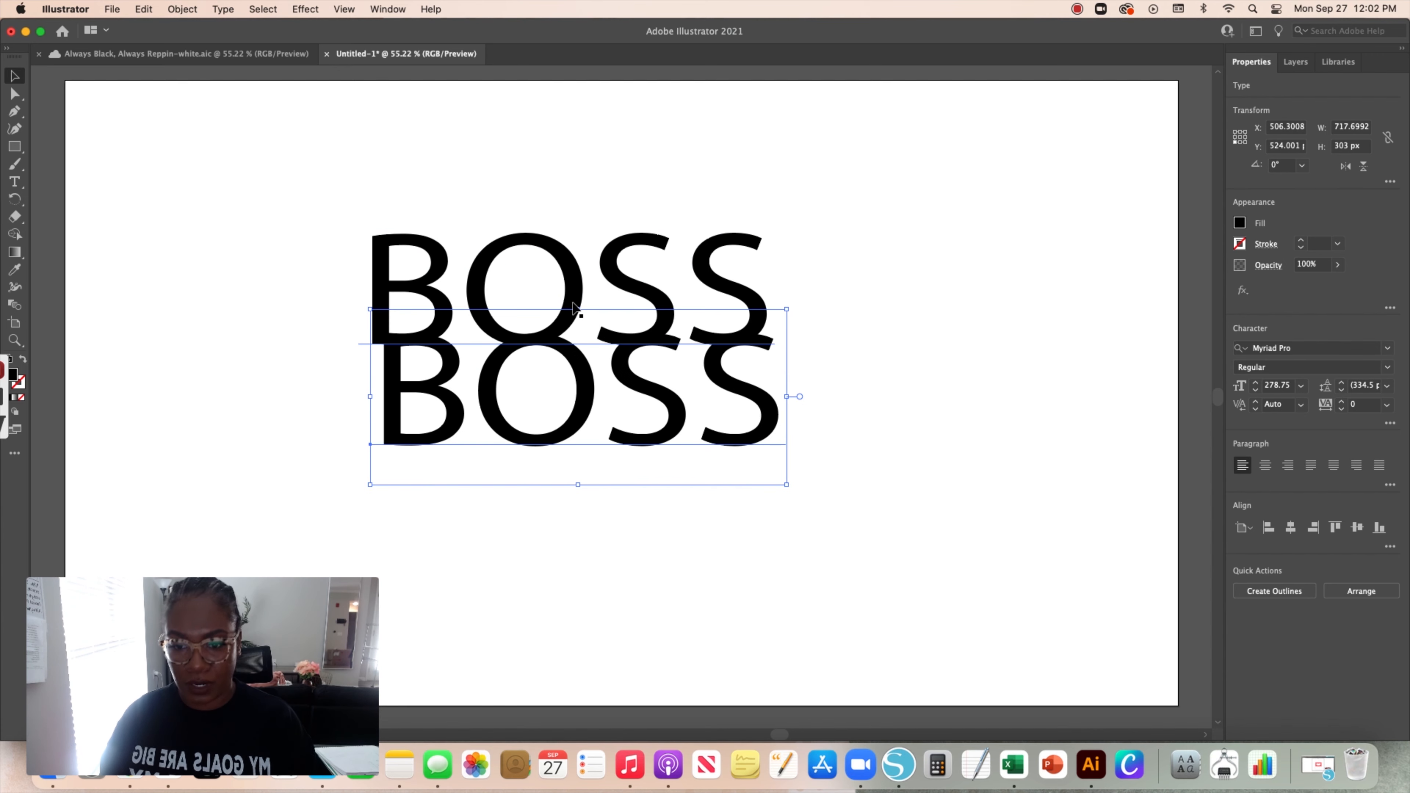
drag(594, 411, 584, 446)
Change the duplicated text's wording to BABE
scroll(577, 453, down, 1)
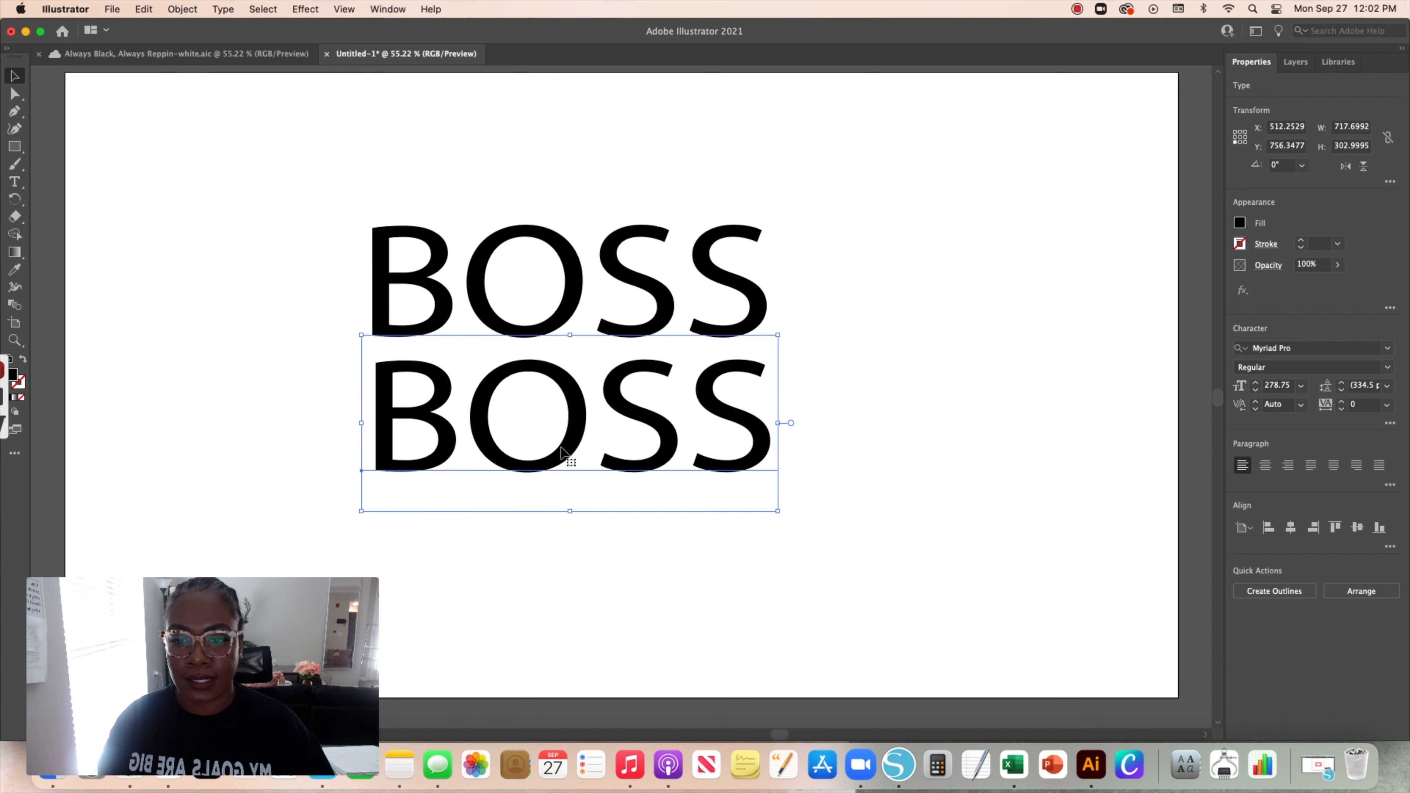
triple_click(561, 445)
text(Bab)
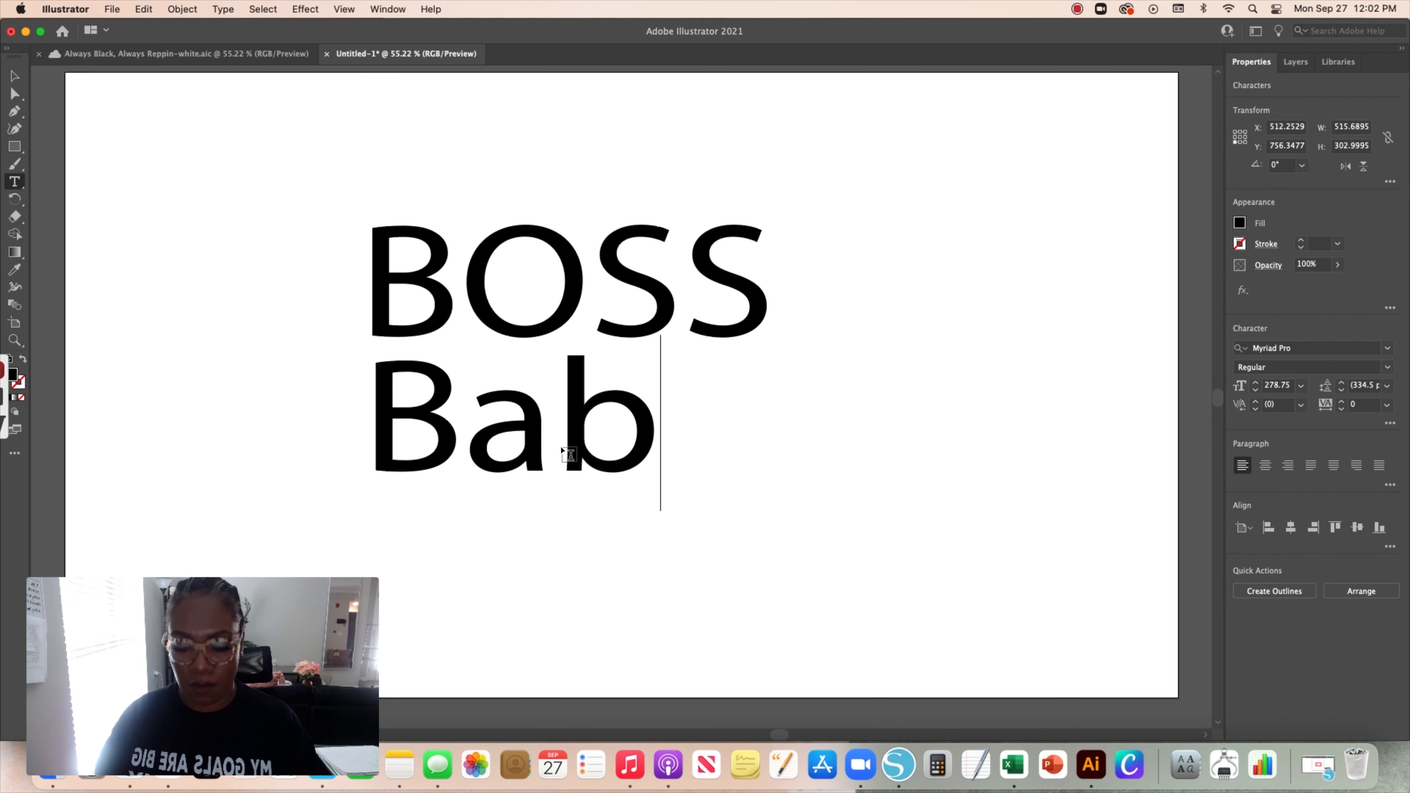
key(BackSpace)
key(BackSpace)
text(ABE)
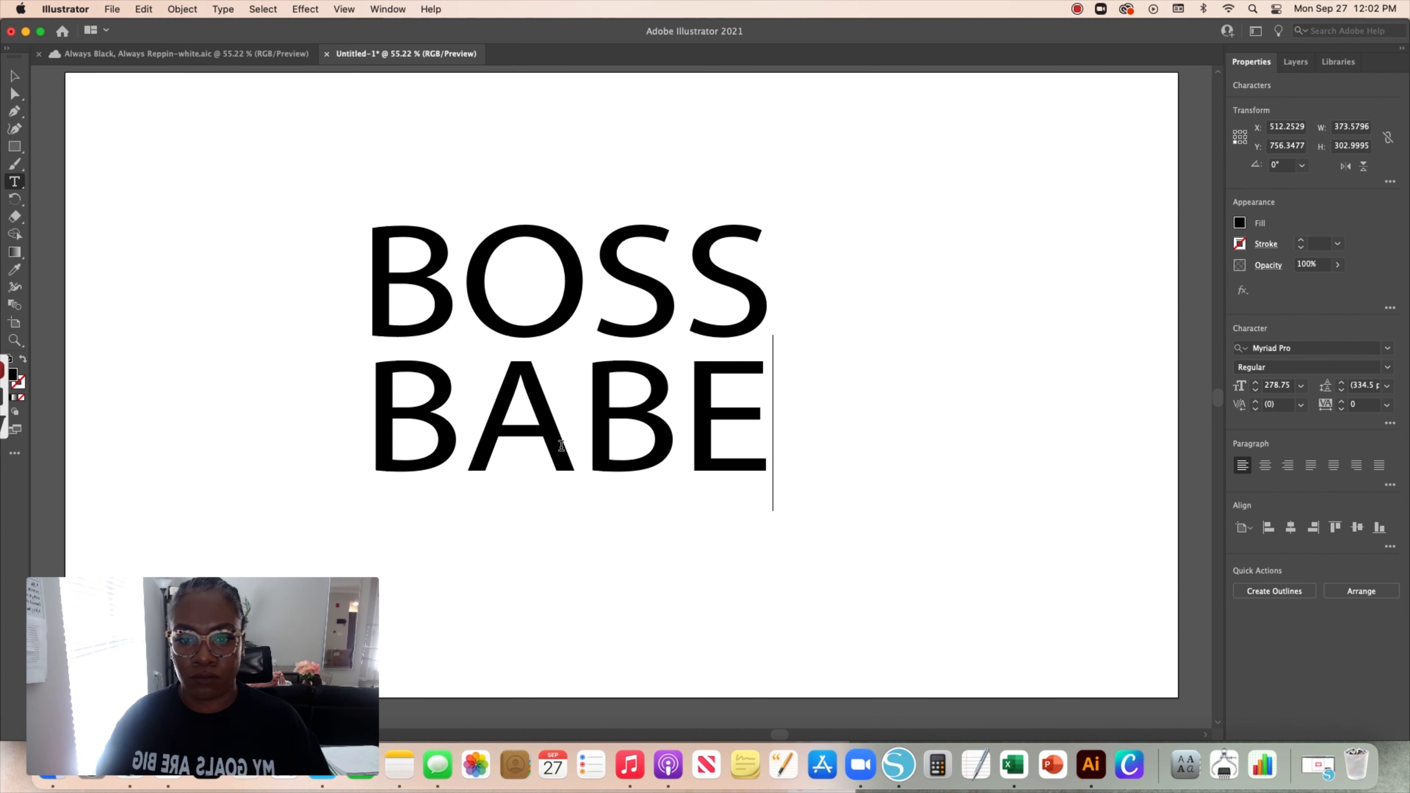
key(Escape)
Select the BOSS text and stretch it horizontally by pulling its left edge outward
drag(451, 436, 448, 436)
click(739, 300)
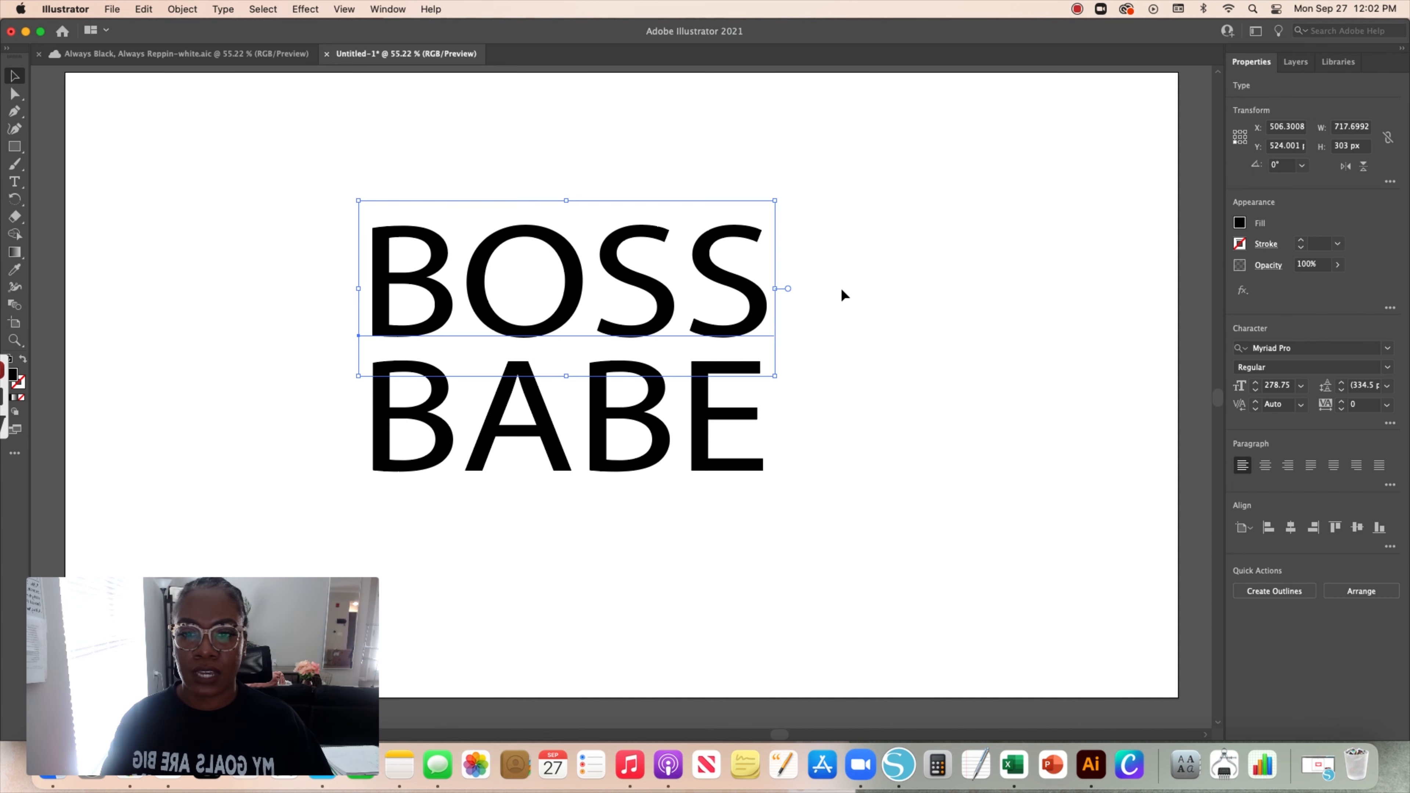
drag(358, 288, 330, 288)
Stretch the BABE text horizontally so its left edge matches the BOSS text
click(381, 428)
click(412, 290)
click(423, 423)
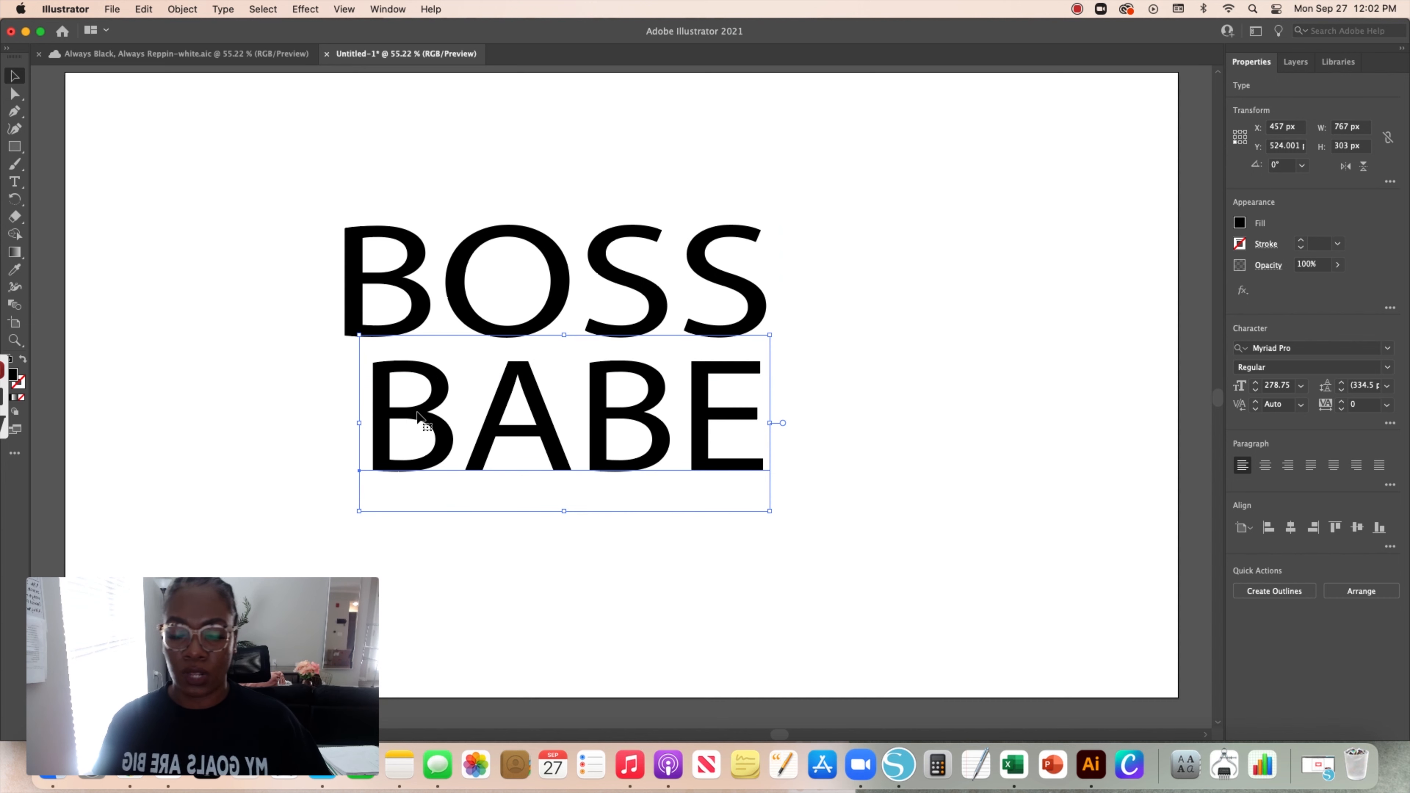
drag(359, 423, 330, 424)
Fine-tune the BOSS text's left edge to line up with the BABE text
click(361, 288)
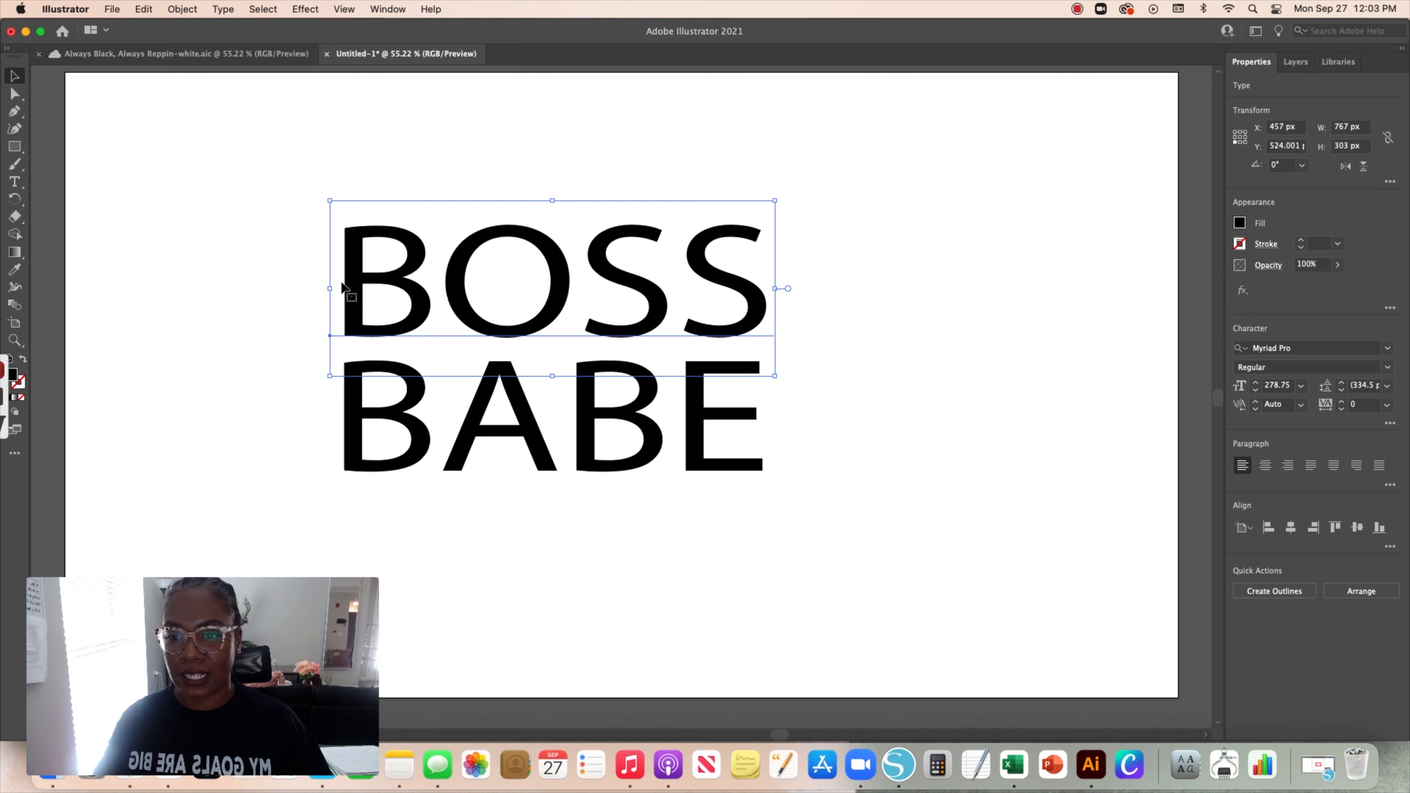
click(327, 288)
click(365, 286)
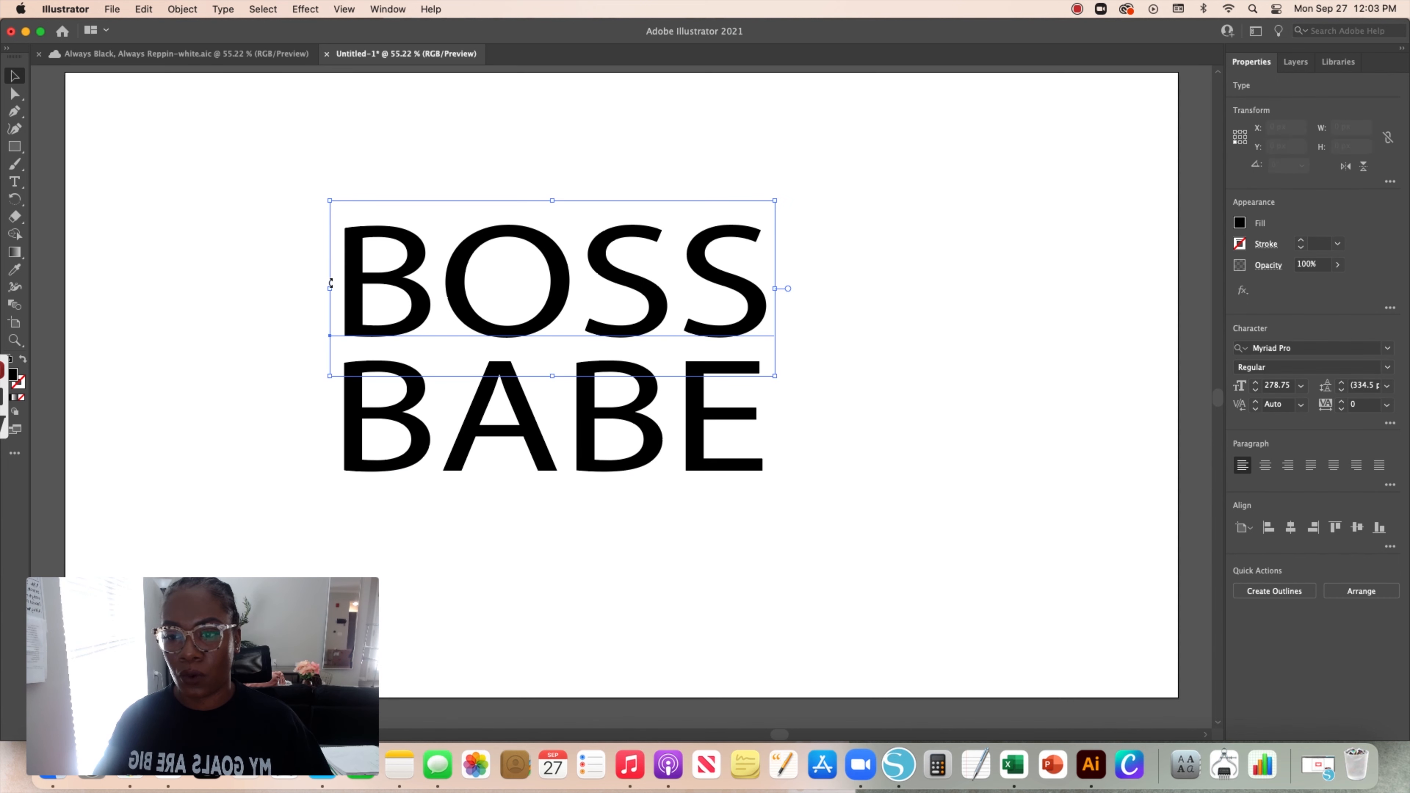
drag(330, 289, 334, 287)
Move the BABE text slightly lower beneath BOSS
click(872, 319)
drag(592, 414, 591, 425)
Select the BOSS text and open its effects menu to the Convert to Shape options
click(546, 273)
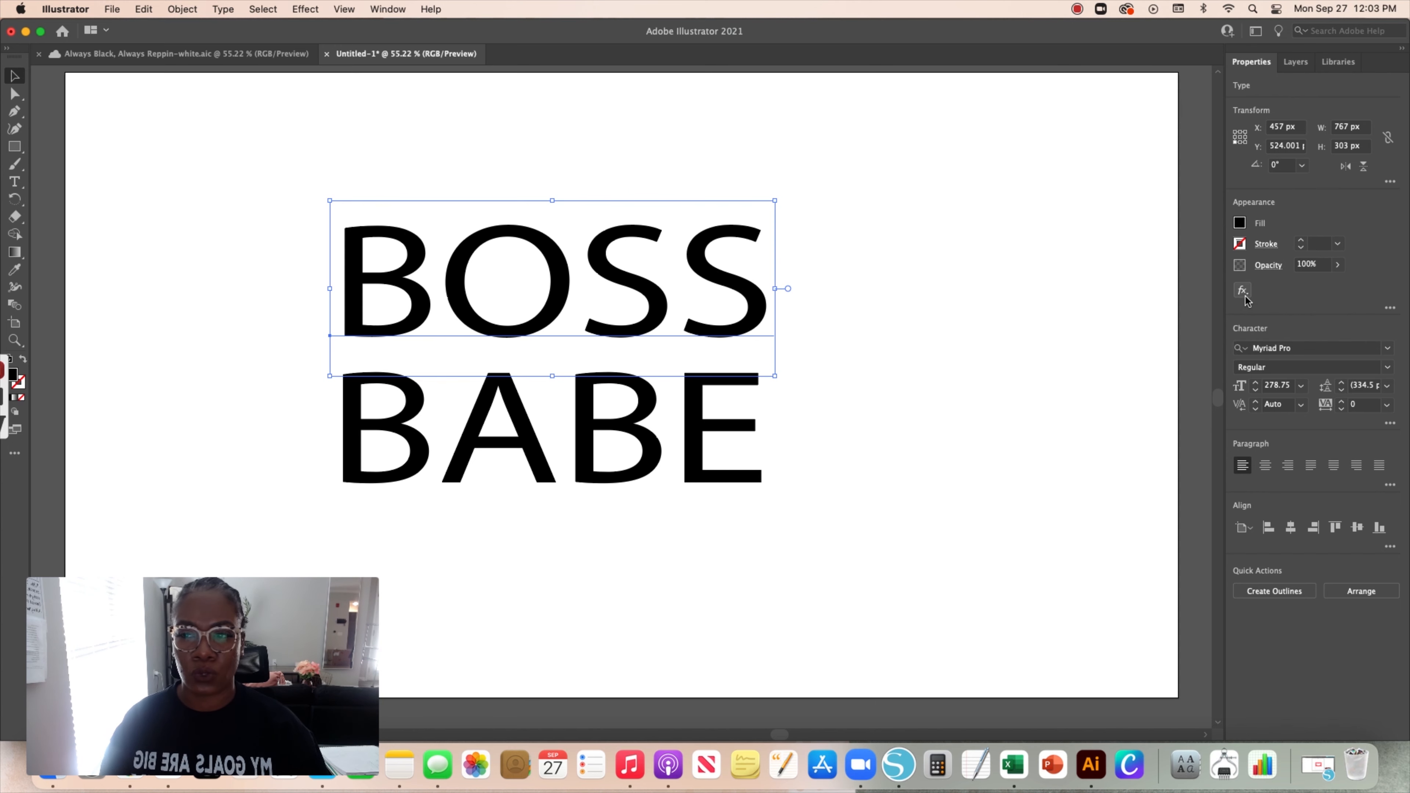
click(1243, 292)
mouse_move(1269, 331)
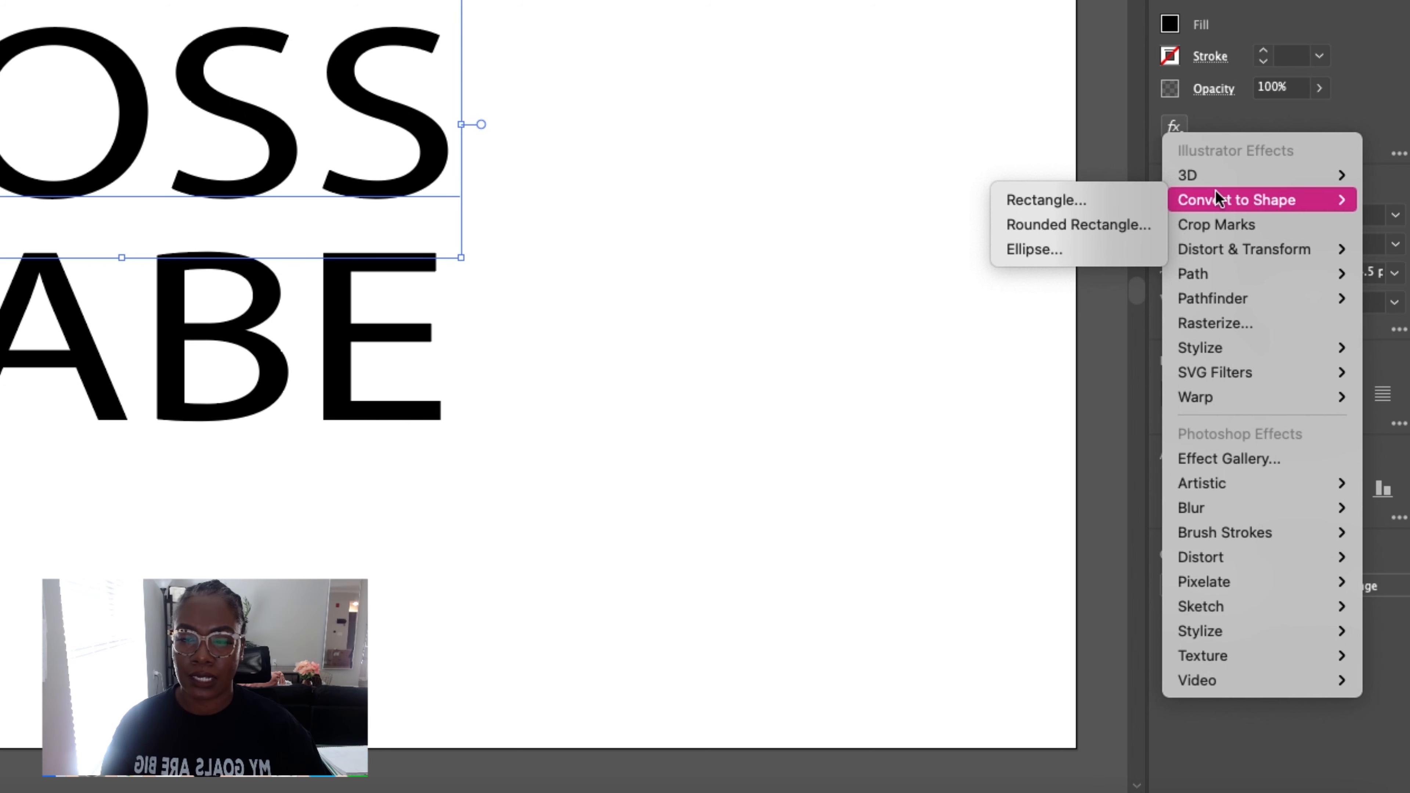